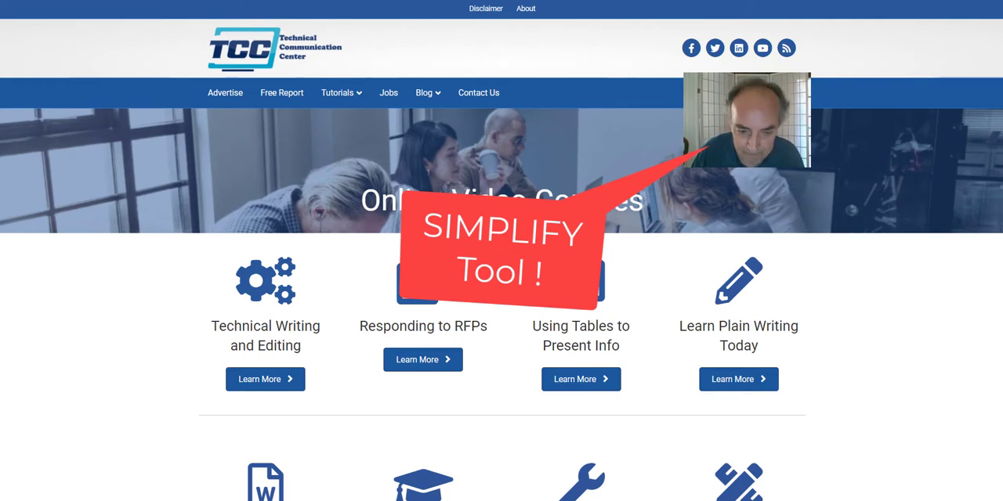
Step: Capture the web page region from the header down to the first row of courses, about 1281 x 847 pixels
{"action": "left_click", "coordinate": [426, 499]}
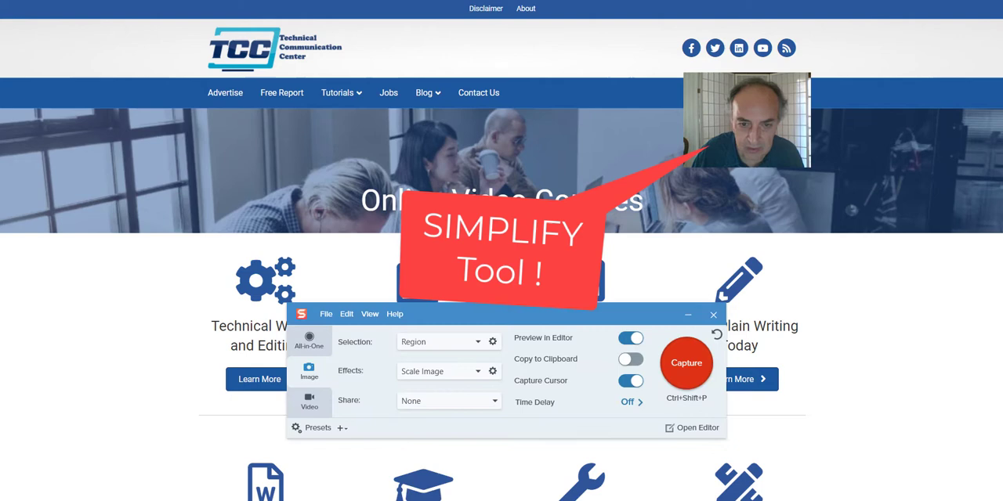
{"action": "left_click", "coordinate": [685, 366]}
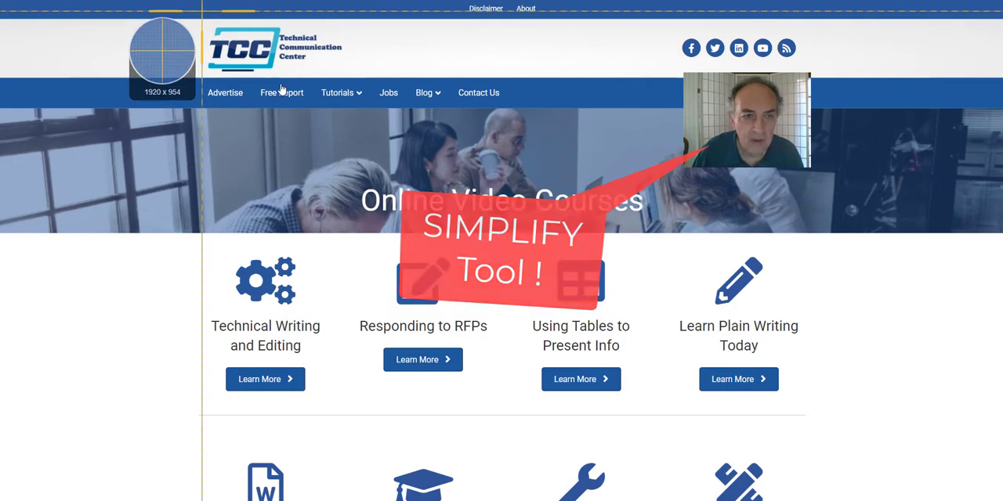
{"action": "left_click_drag", "start_coordinate": [163, 1], "coordinate": [840, 450]}
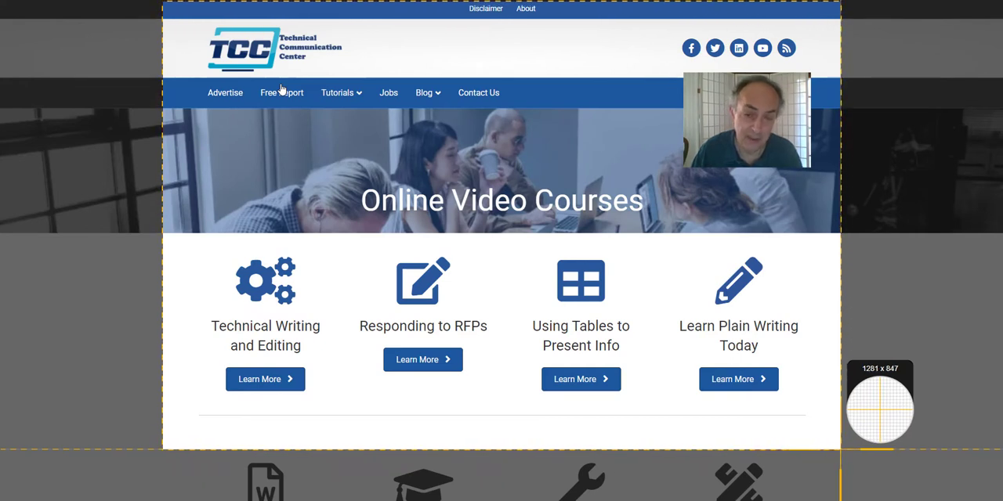
{"action": "left_click_drag", "start_coordinate": [841, 450], "coordinate": [841, 449]}
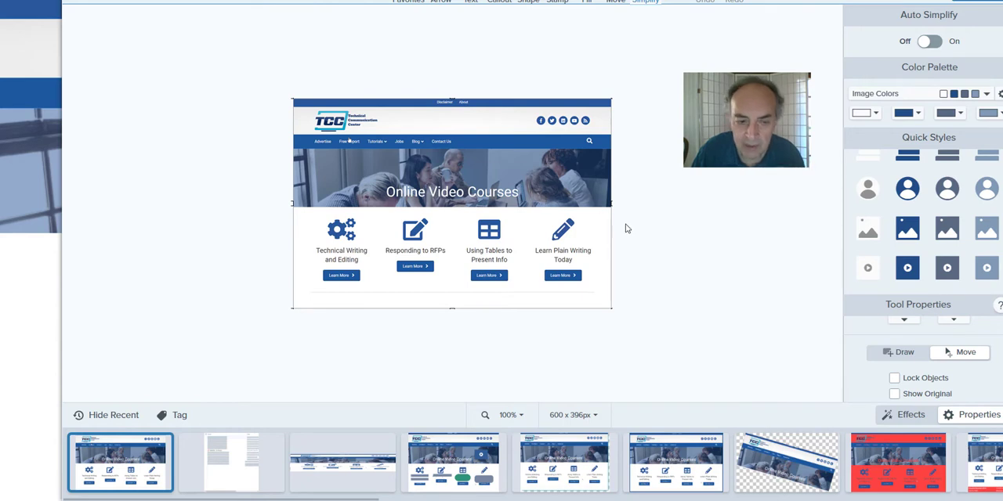
Step: Turn on Auto Simplify for the captured web page and delete the blocks covering the four course icons
{"action": "scroll", "coordinate": [642, 234], "scroll_direction": "up", "scroll_amount": 3}
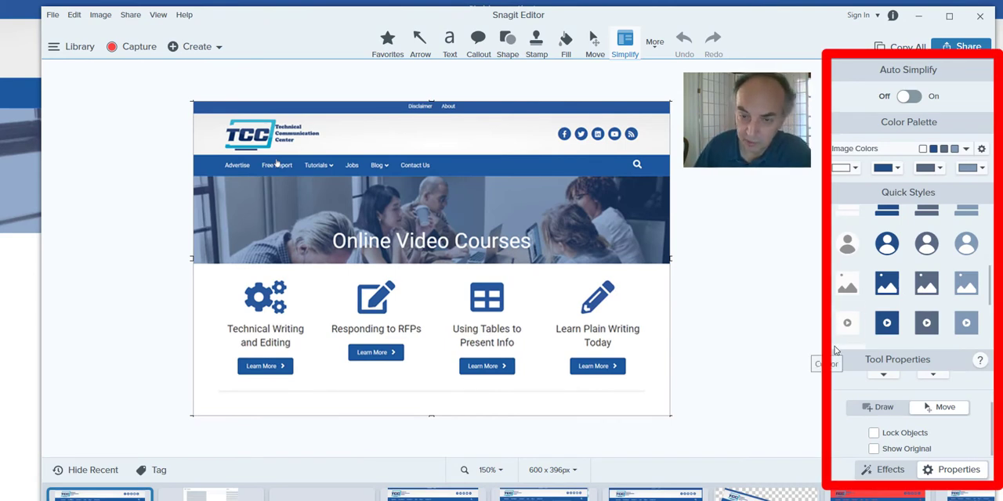
{"action": "left_click", "coordinate": [916, 98]}
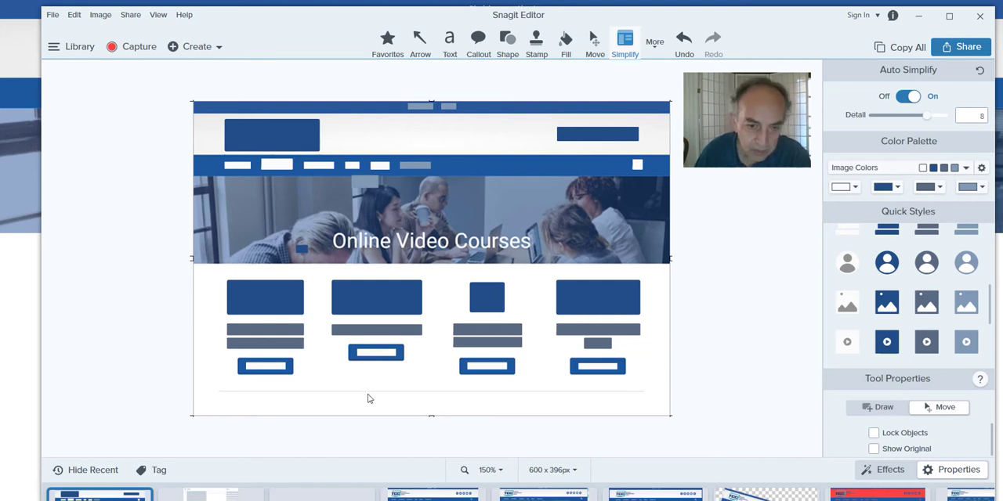
{"action": "left_click", "coordinate": [284, 303]}
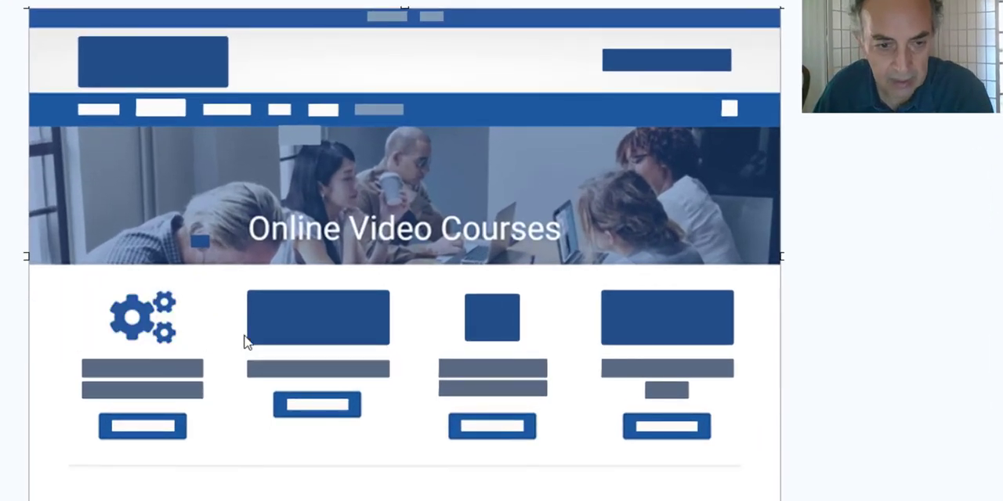
{"action": "left_click", "coordinate": [291, 320]}
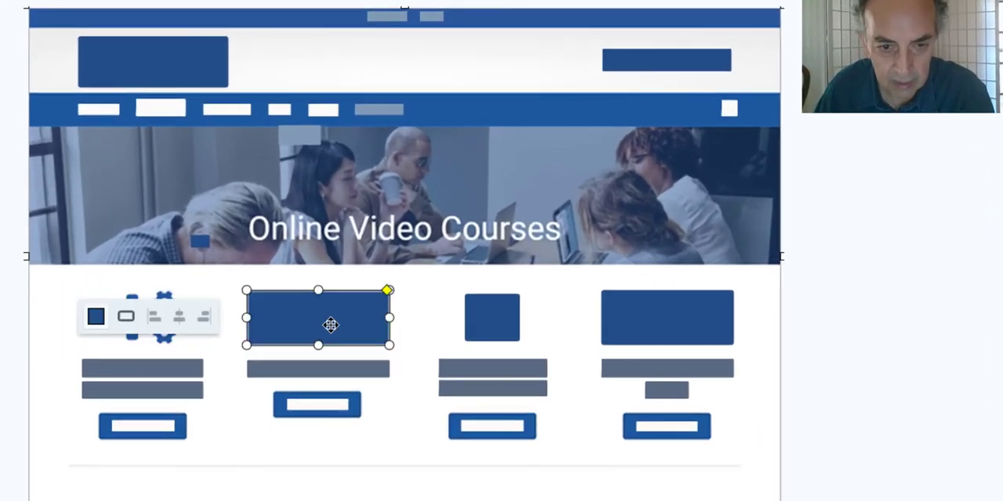
{"action": "left_click", "coordinate": [511, 326]}
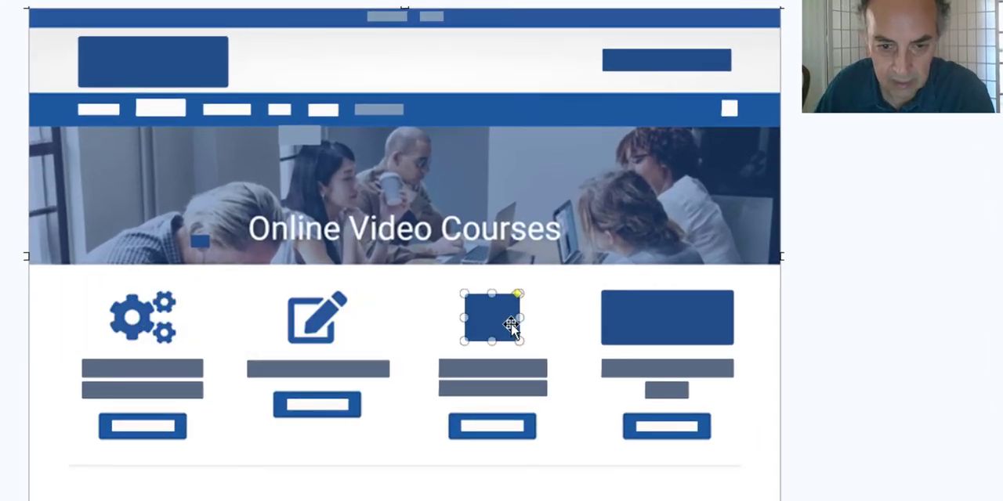
{"action": "left_click", "coordinate": [667, 331]}
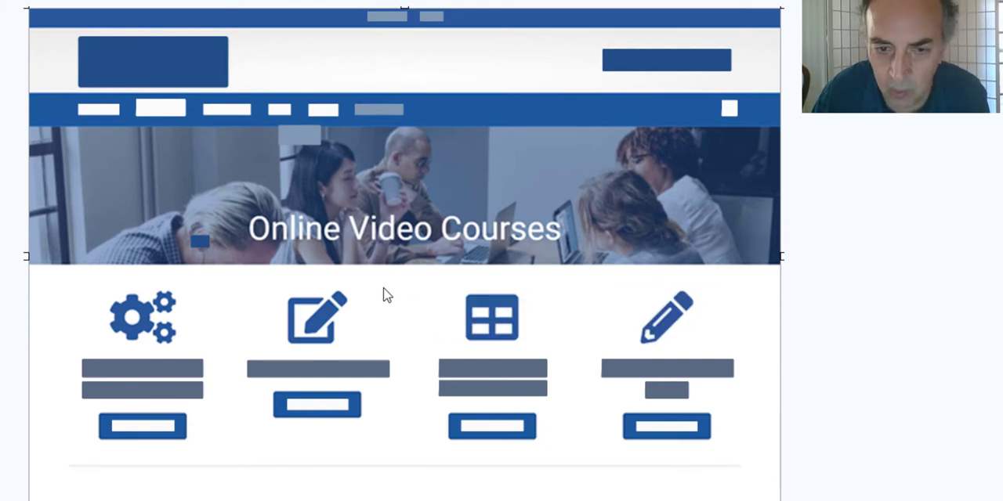
{"action": "left_click", "coordinate": [169, 74]}
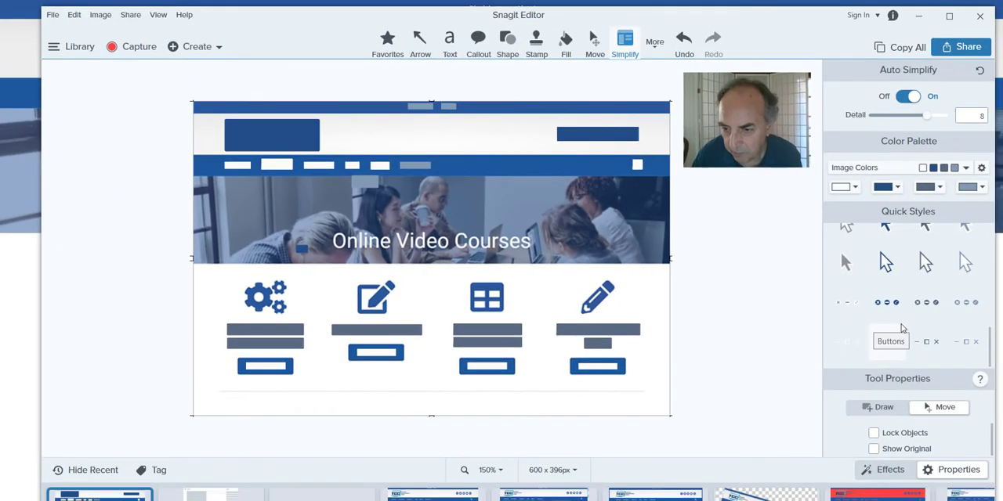
Step: Change the dark blue palette color to the red sampled from the red capture thumbnail
{"action": "scroll", "coordinate": [900, 329], "scroll_direction": "up", "scroll_amount": 2}
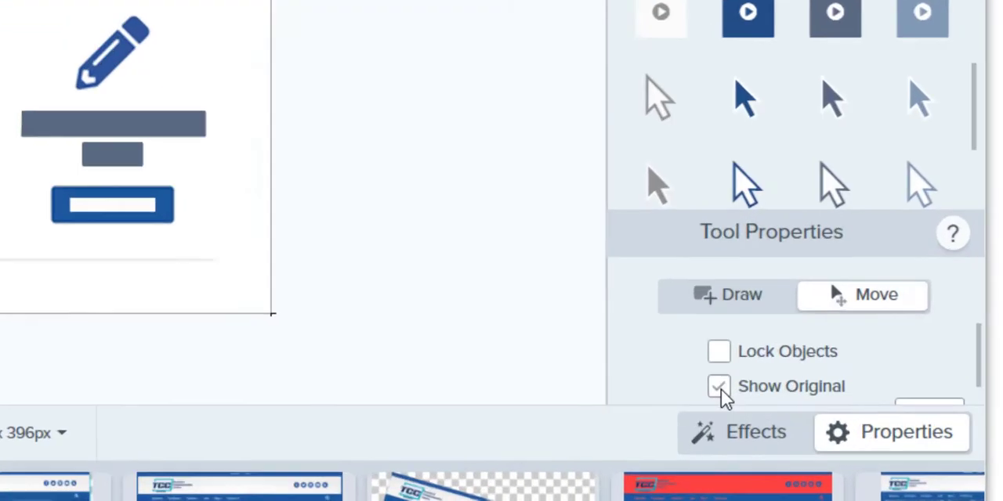
{"action": "left_click", "coordinate": [874, 451]}
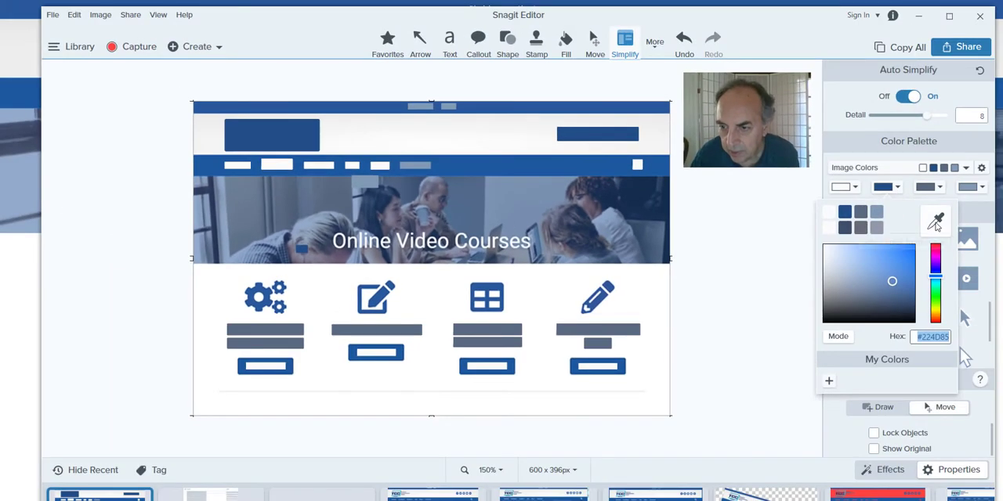
{"action": "left_click", "coordinate": [936, 223]}
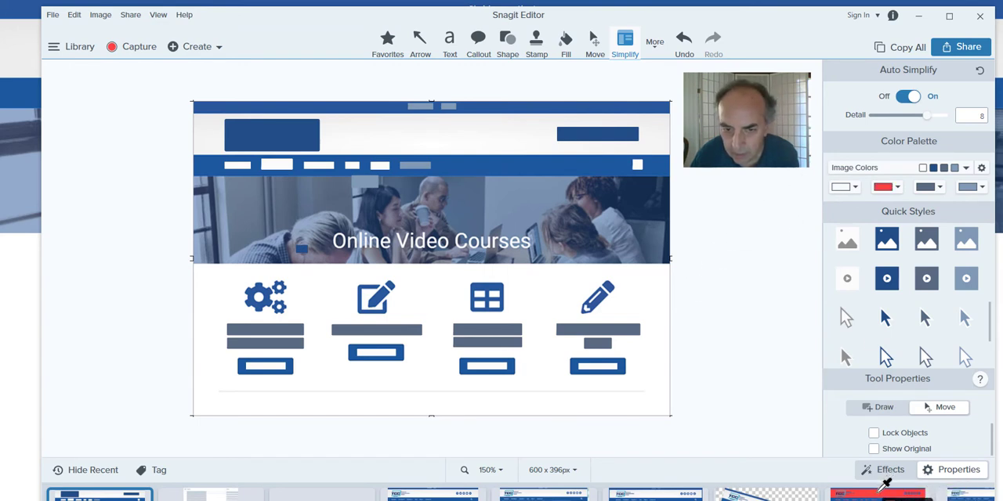
{"action": "left_click", "coordinate": [883, 486]}
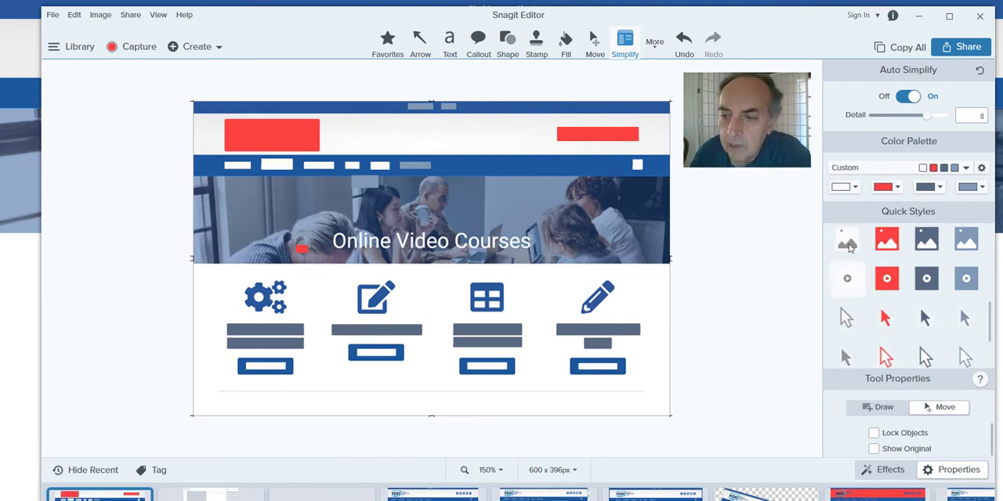
Step: Draw a solid red cursor arrow, rotate it to point left, and place it between the table and pencil icons
{"action": "left_click", "coordinate": [886, 319]}
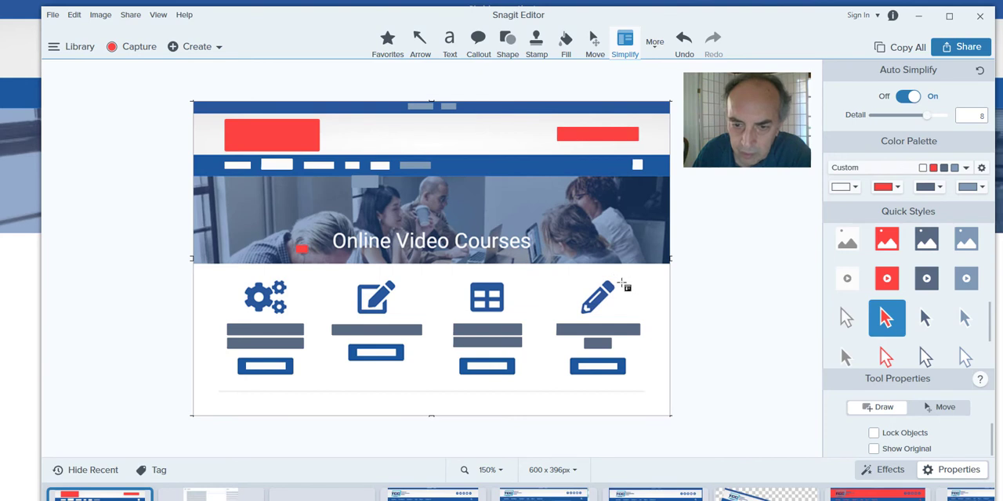
{"action": "mouse_move", "coordinate": [617, 297]}
{"action": "left_mouse_down"}
{"action": "mouse_move", "coordinate": [640, 304]}
{"action": "mouse_move", "coordinate": [669, 368]}
{"action": "left_mouse_up"}
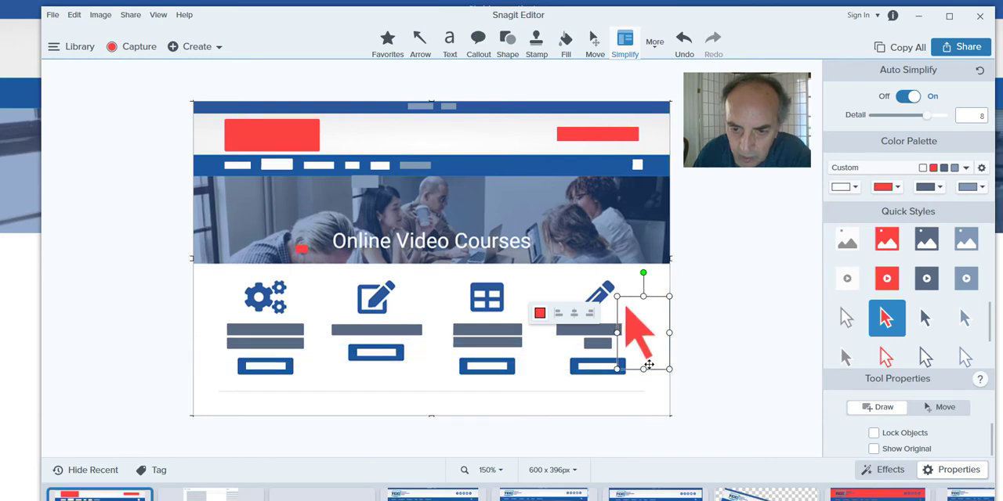
{"action": "left_click_drag", "start_coordinate": [634, 330], "coordinate": [631, 317]}
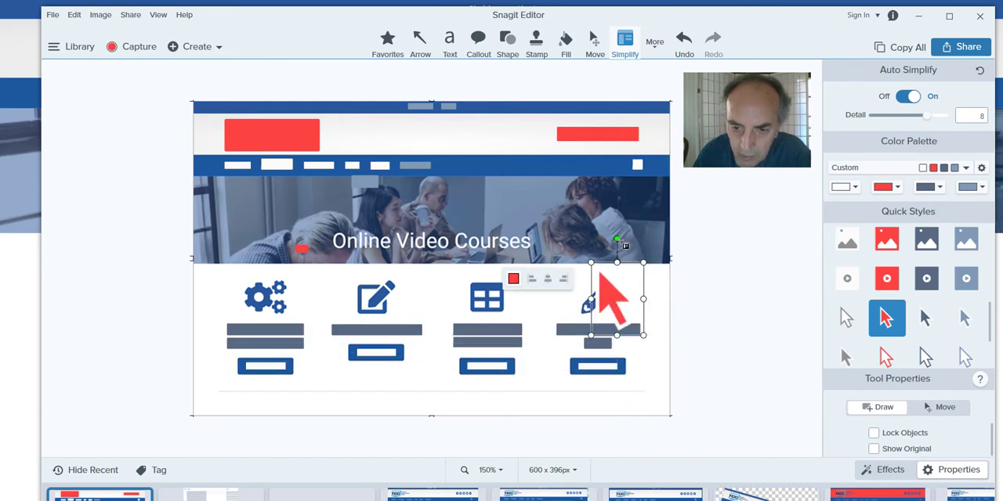
{"action": "left_click_drag", "start_coordinate": [617, 239], "coordinate": [580, 282]}
{"action": "left_click_drag", "start_coordinate": [625, 311], "coordinate": [553, 304]}
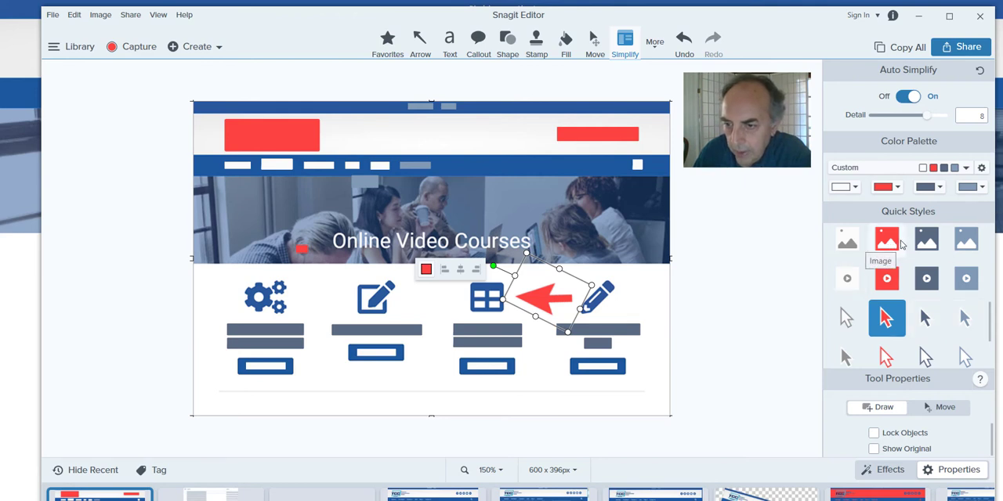
Step: Change the arrow to the slate gray Image style, straighten it, and move it to the middle of the page header
{"action": "left_click", "coordinate": [927, 243]}
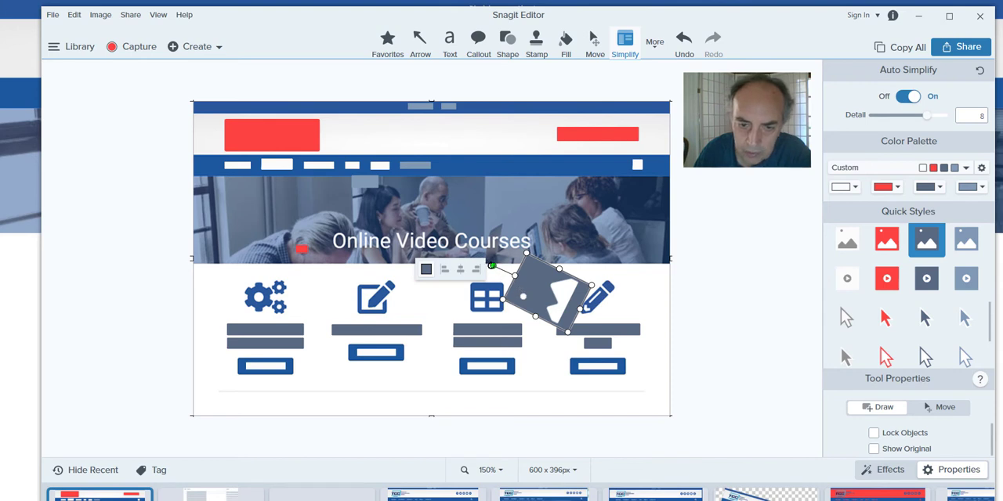
{"action": "left_click_drag", "start_coordinate": [502, 257], "coordinate": [546, 246]}
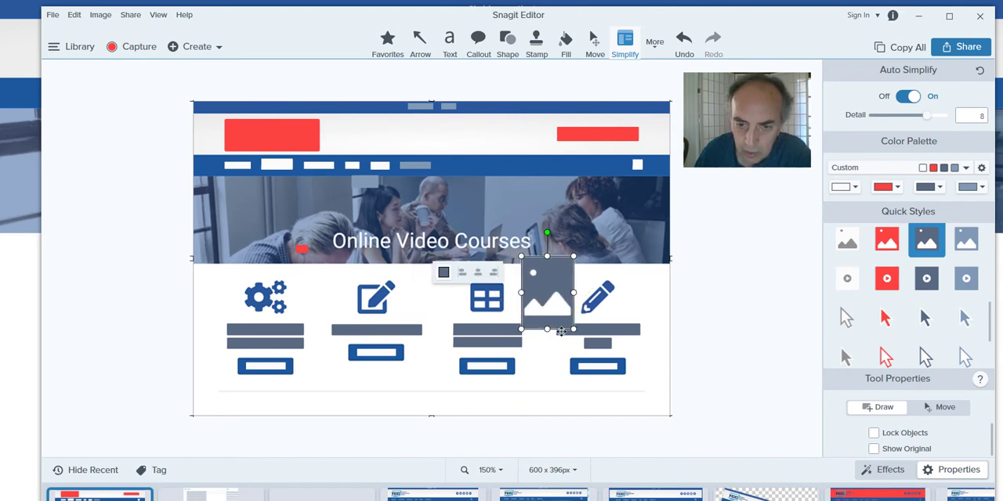
{"action": "left_click_drag", "start_coordinate": [574, 330], "coordinate": [437, 141]}
{"action": "left_click", "coordinate": [504, 140]}
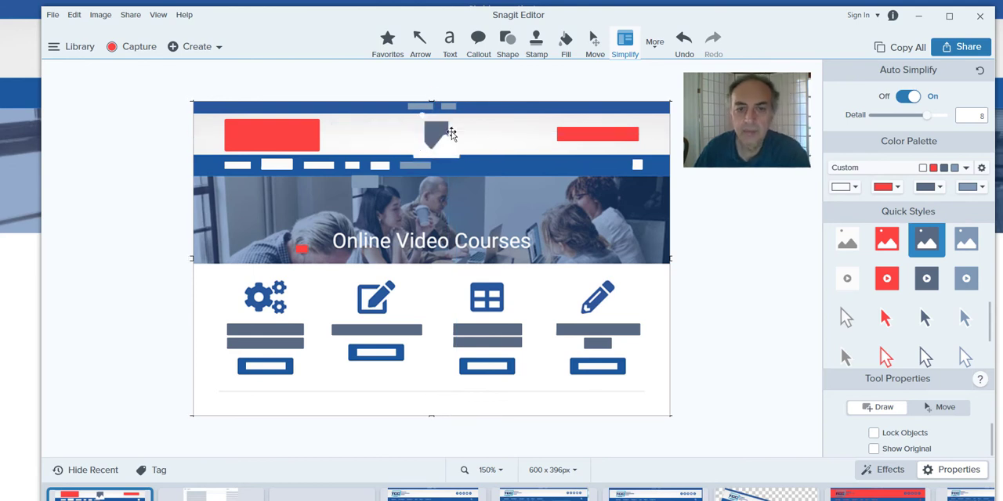
{"action": "left_click", "coordinate": [434, 137]}
{"action": "mouse_move", "coordinate": [450, 149]}
{"action": "left_mouse_down"}
{"action": "mouse_move", "coordinate": [482, 175]}
{"action": "mouse_move", "coordinate": [455, 152]}
{"action": "left_mouse_up"}
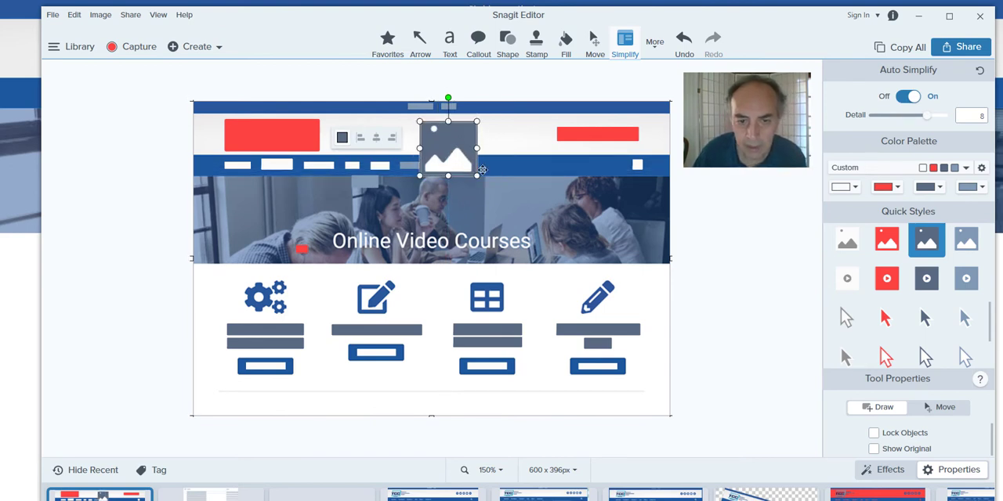
{"action": "left_click", "coordinate": [712, 279]}
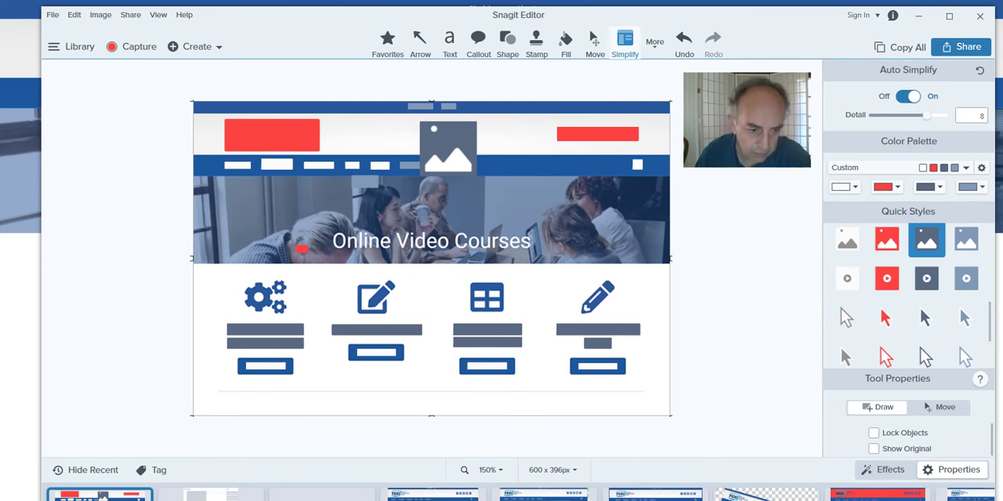
Step: Switch to the IN Phrases folder in File Explorer, capture its file list region, and auto-simplify the capture in Snagit Editor
{"action": "key", "text": "alt+Tab"}
{"action": "key", "text": "Tab"}
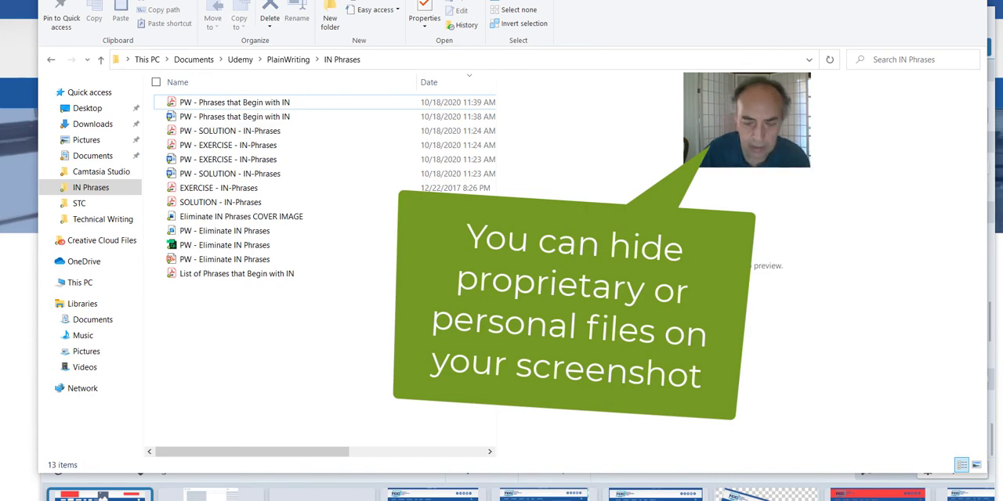
{"action": "key", "text": "Print"}
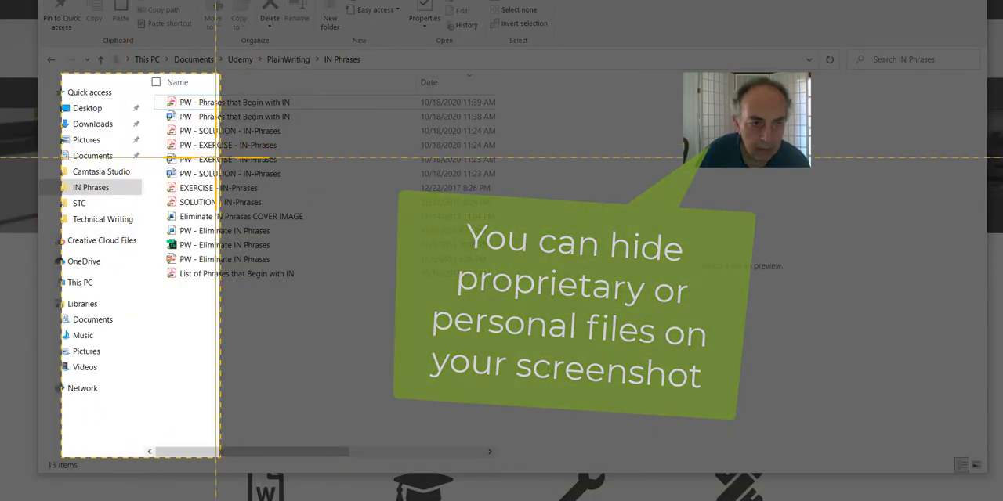
{"action": "left_click", "coordinate": [229, 163]}
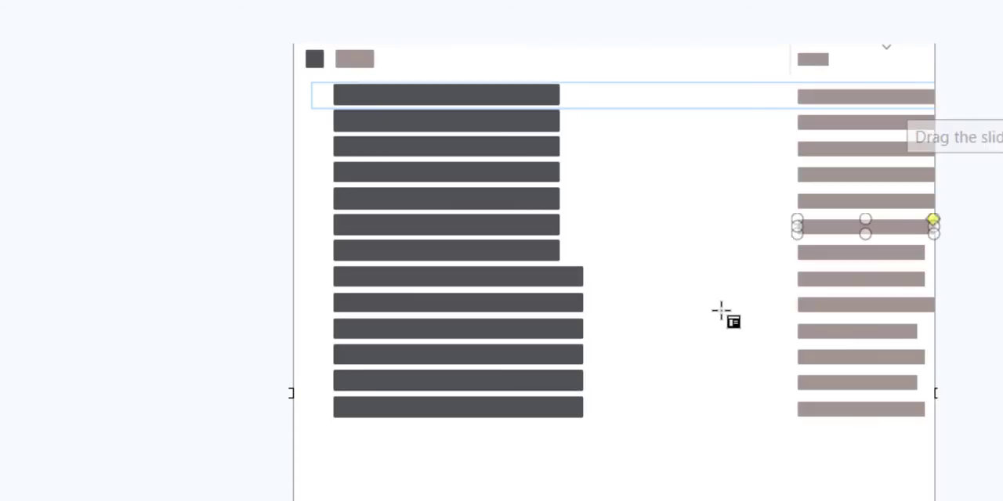
Step: Remove the blocks covering the name and date in the eighth row of the file list
{"action": "left_click", "coordinate": [524, 298]}
{"action": "left_click", "coordinate": [533, 281]}
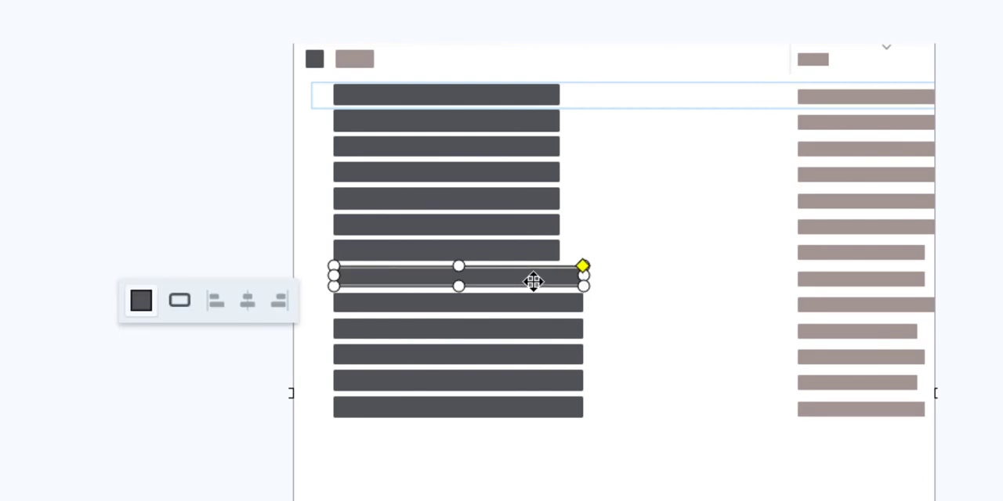
{"action": "left_click_drag", "start_coordinate": [532, 281], "coordinate": [792, 360]}
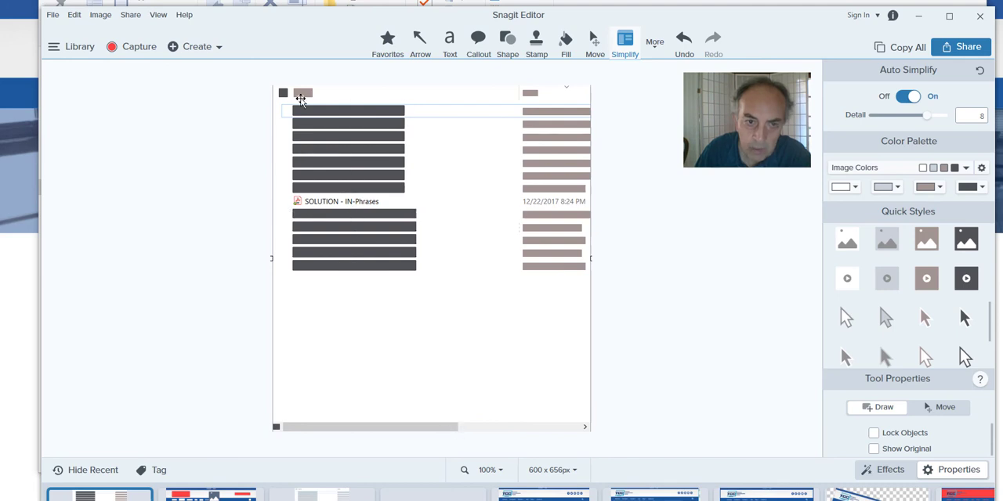
Step: Delete the name and date blocks in the row directly above SOLUTION - IN-Phrases
{"action": "left_click", "coordinate": [555, 177]}
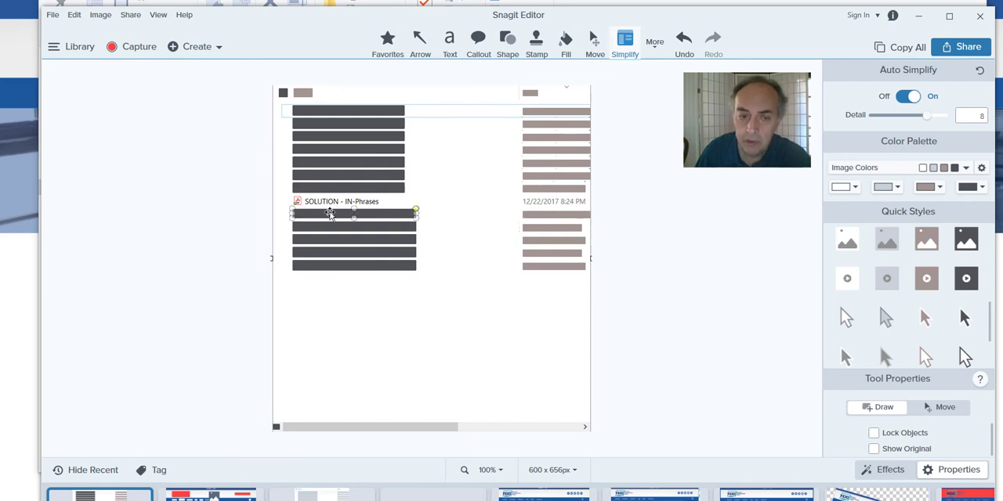
{"action": "left_click", "coordinate": [329, 190]}
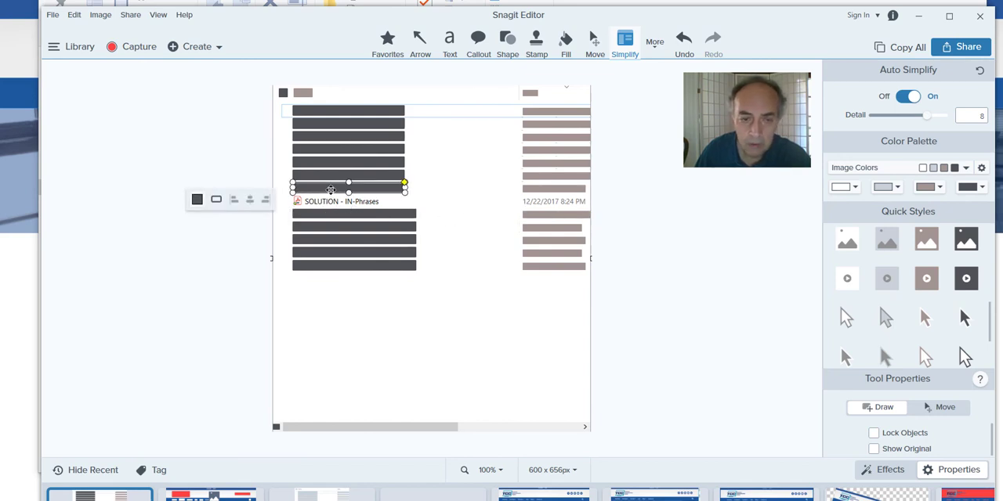
{"action": "key", "text": "Delete"}
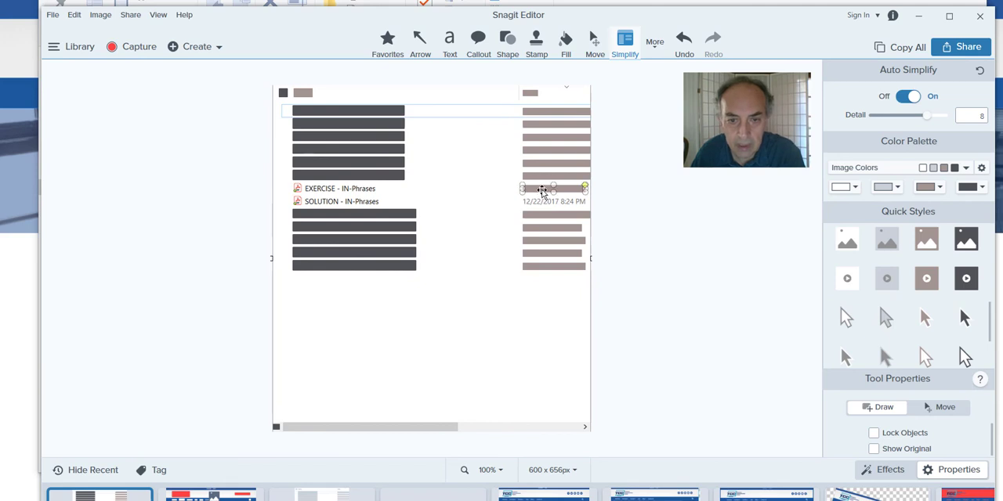
{"action": "left_click", "coordinate": [541, 190]}
{"action": "key", "text": "Delete"}
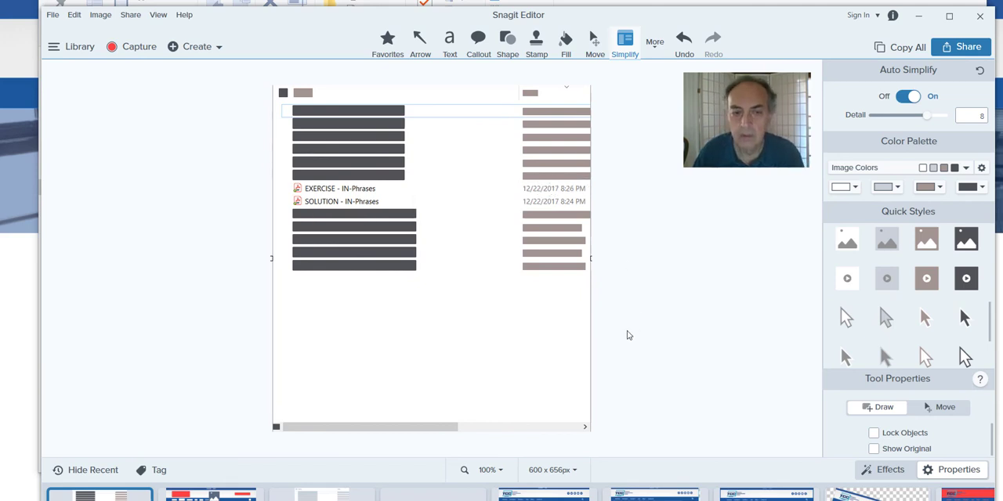